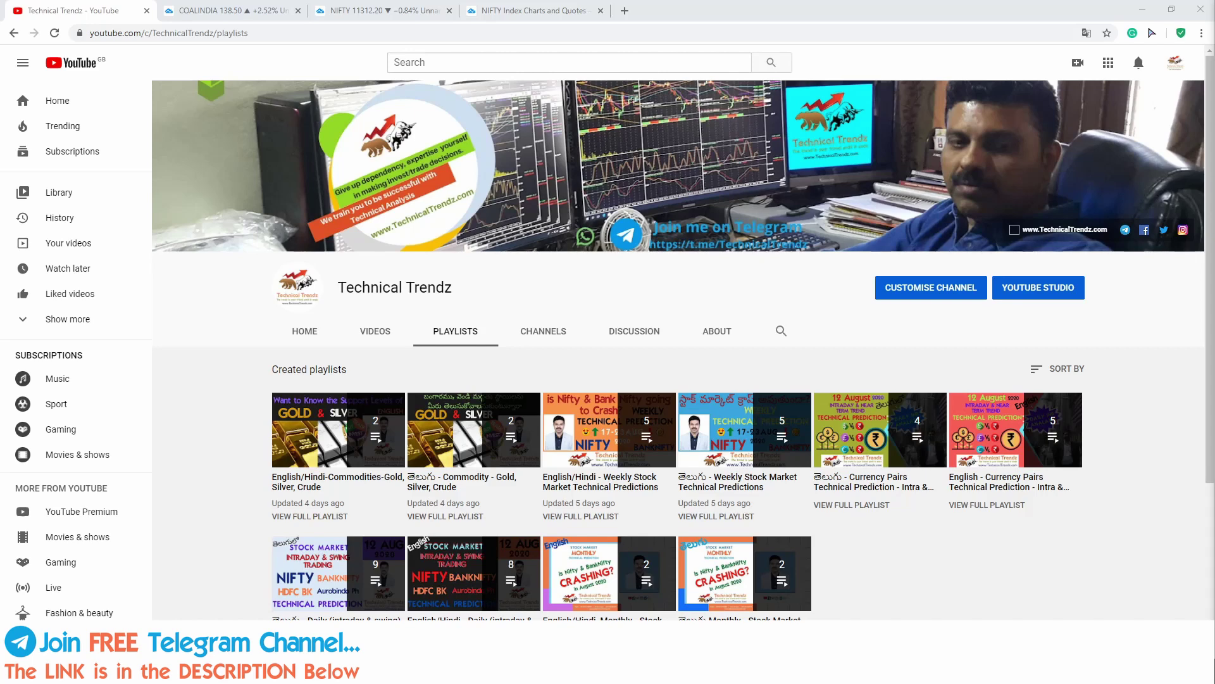
Switch from the YouTube playlists to the TradingView Coal India chart tab.
{"action": "key", "text": "ctrl+Tab"}
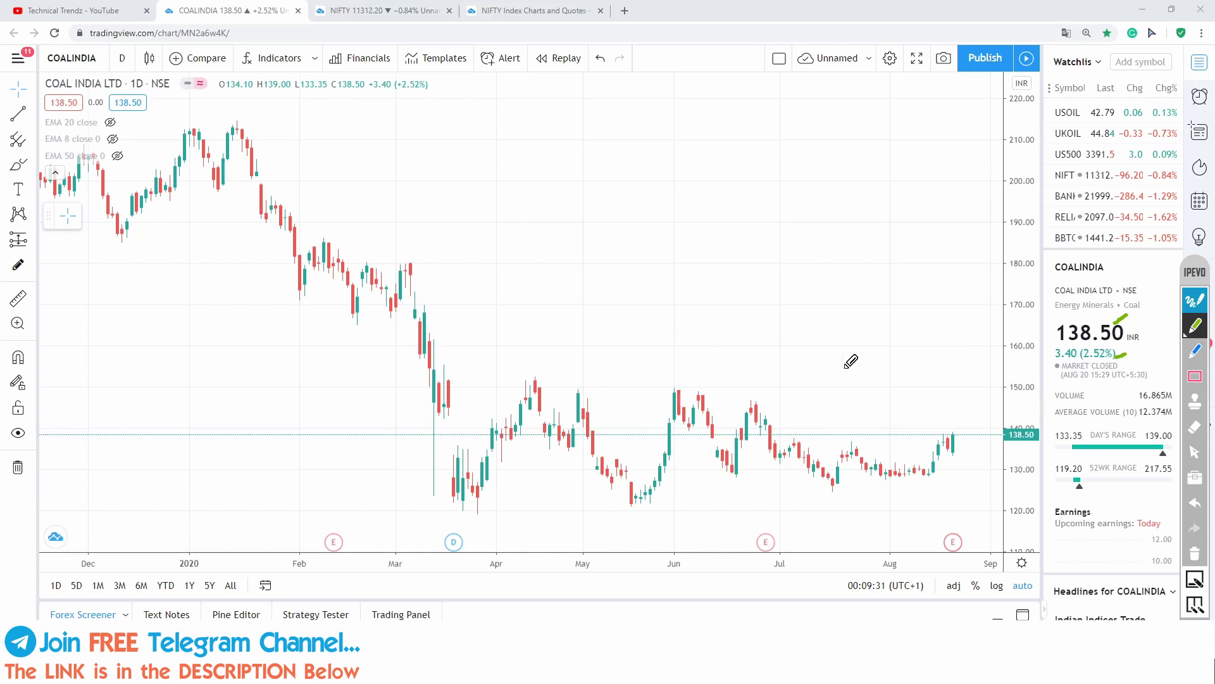
{"action": "left_click", "coordinate": [1196, 456]}
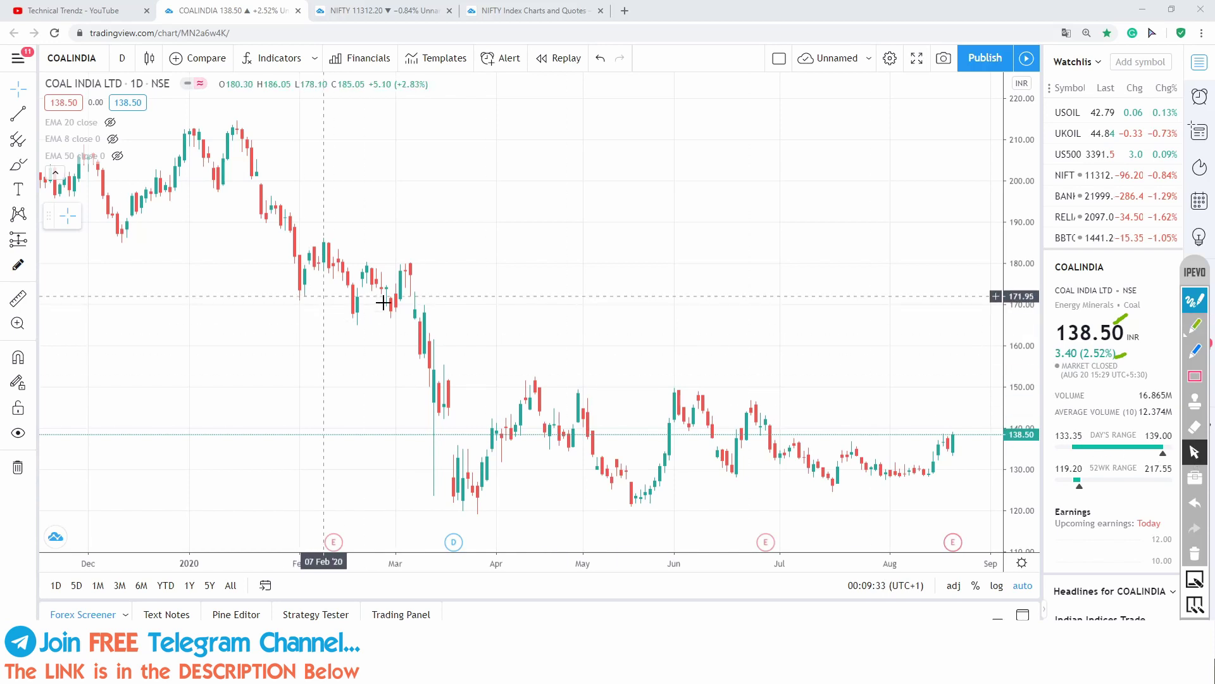
{"action": "scroll", "coordinate": [639, 373], "scroll_direction": "down", "scroll_amount": 2}
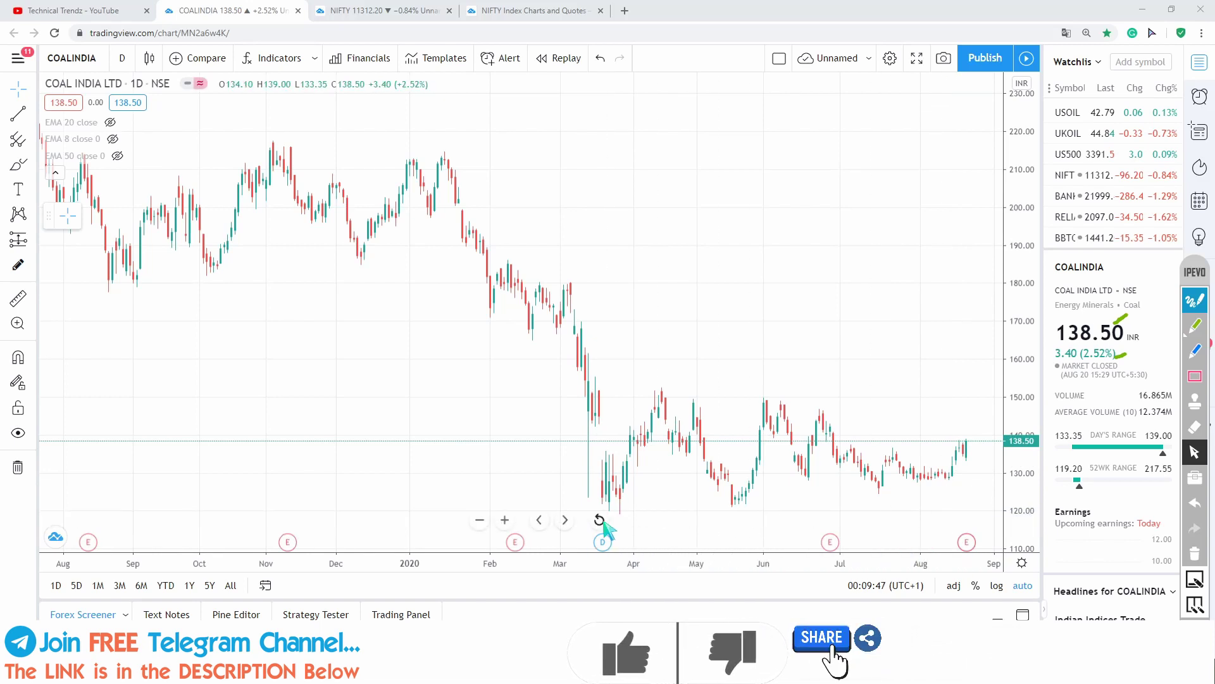
{"action": "scroll", "coordinate": [696, 517], "scroll_direction": "up", "scroll_amount": 2}
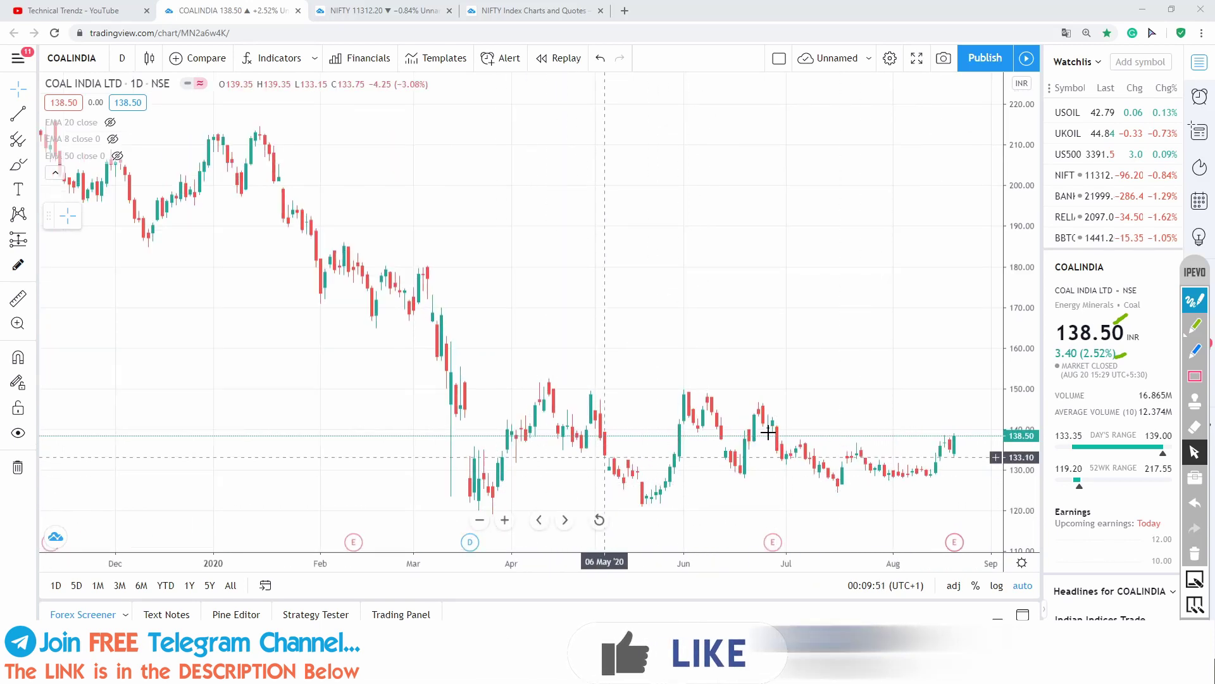
{"action": "left_click", "coordinate": [1195, 325]}
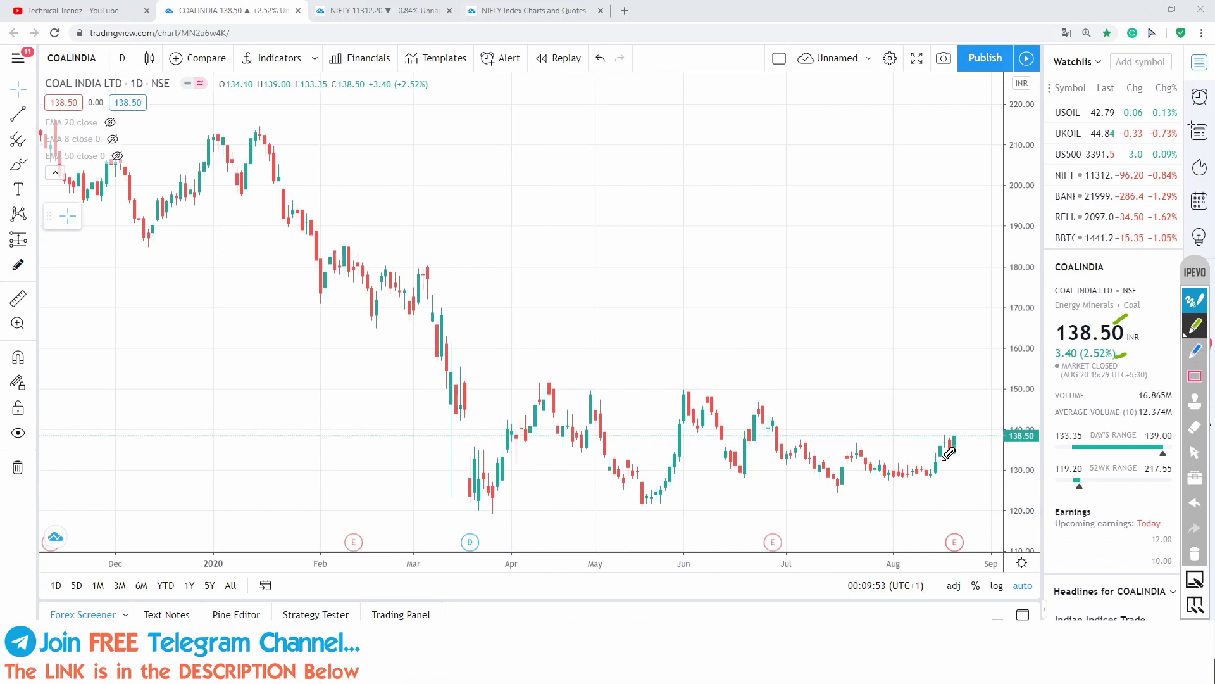
{"action": "left_click", "coordinate": [1195, 451]}
Draw a falling trendline from the 17 Apr high to the 01 Jun high.
{"action": "left_click", "coordinate": [19, 114]}
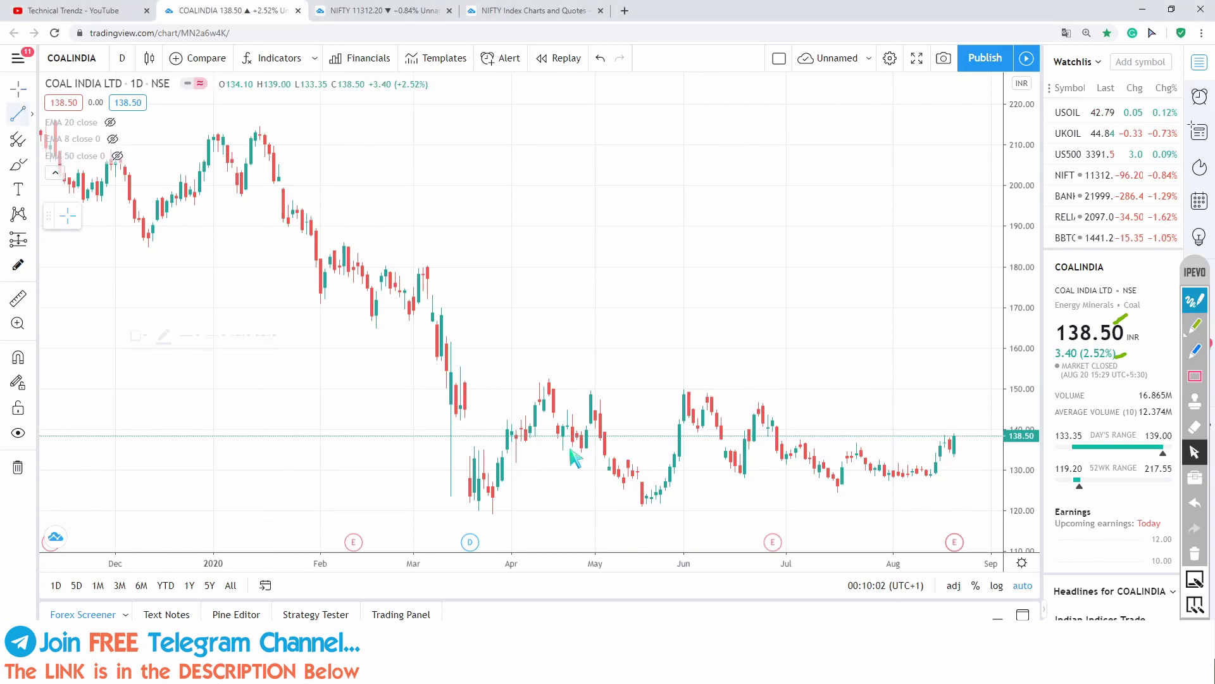
{"action": "left_click", "coordinate": [549, 378]}
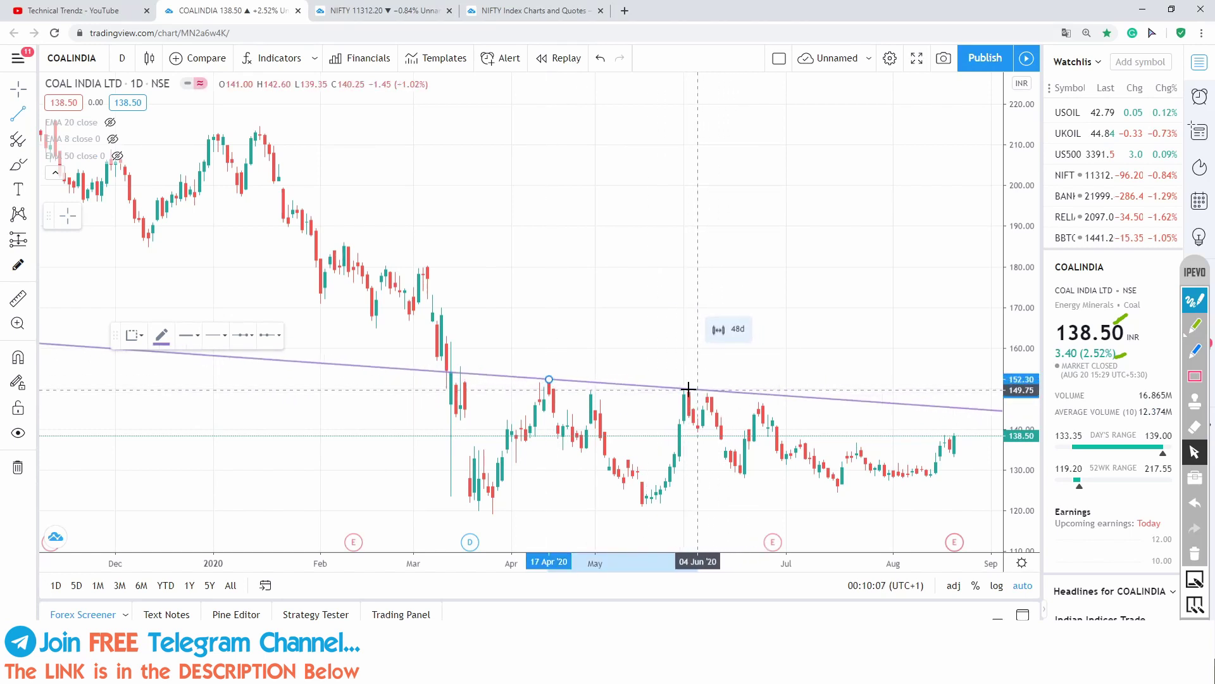
{"action": "left_click", "coordinate": [684, 389]}
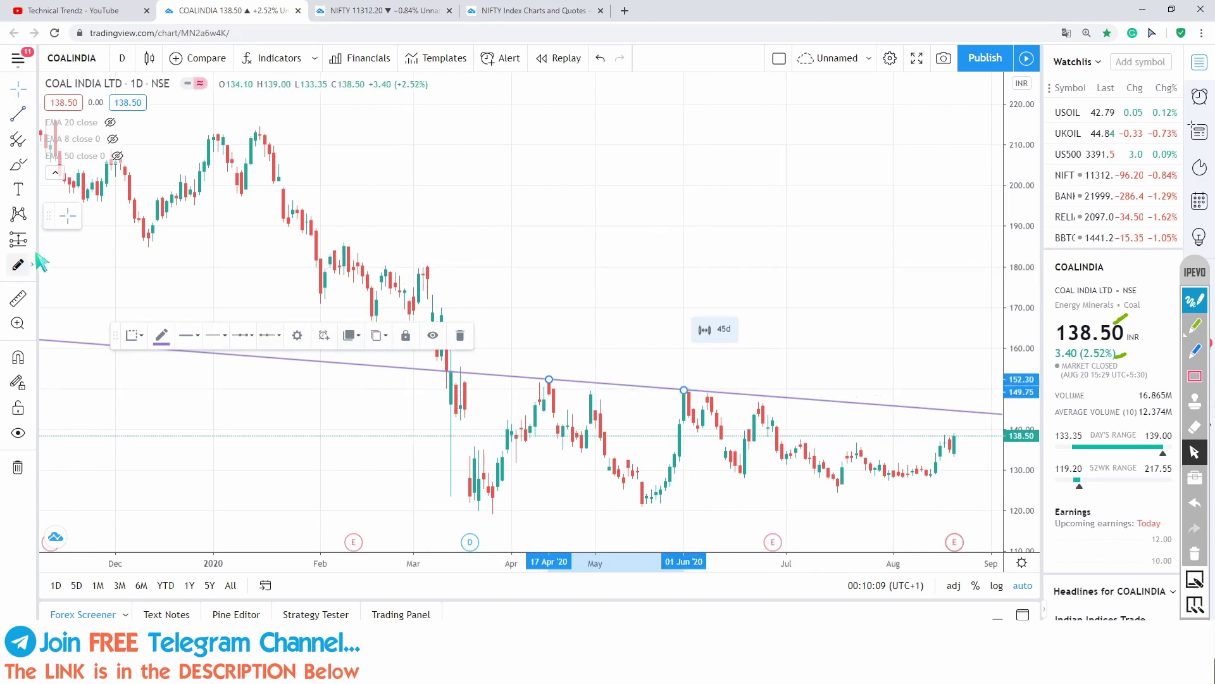
{"action": "left_click", "coordinate": [456, 190]}
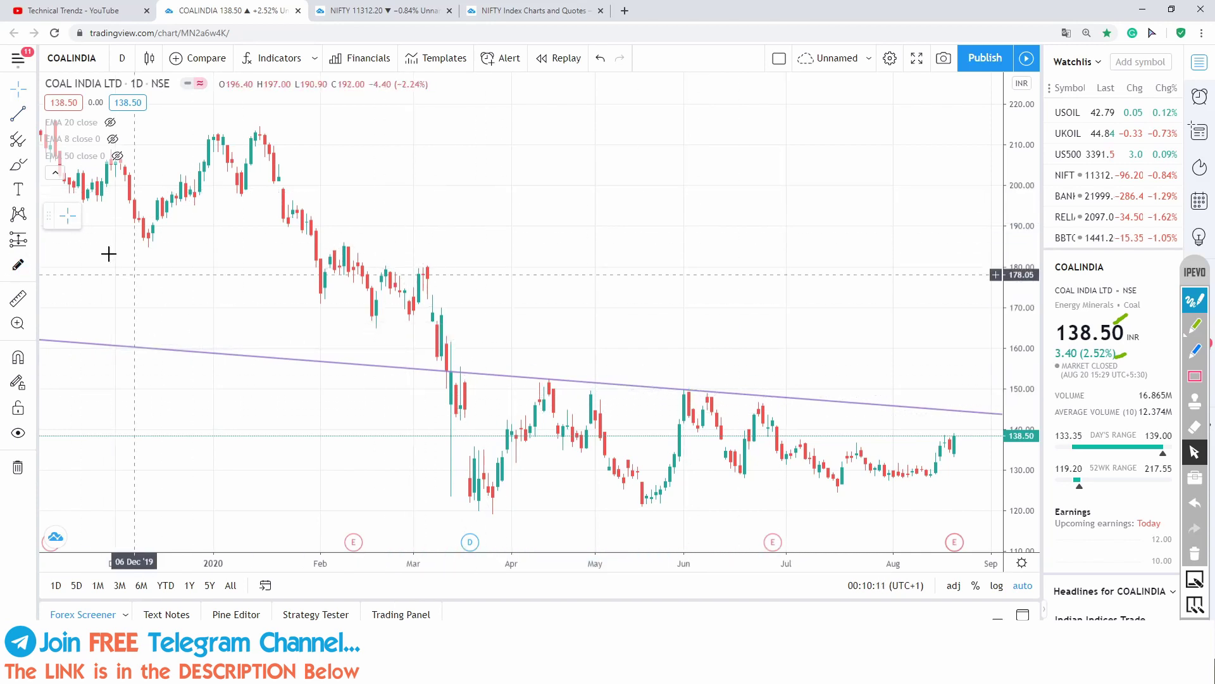
Draw a rising trendline from the 26 Mar low to the 29 Jul low.
{"action": "left_click", "coordinate": [18, 115]}
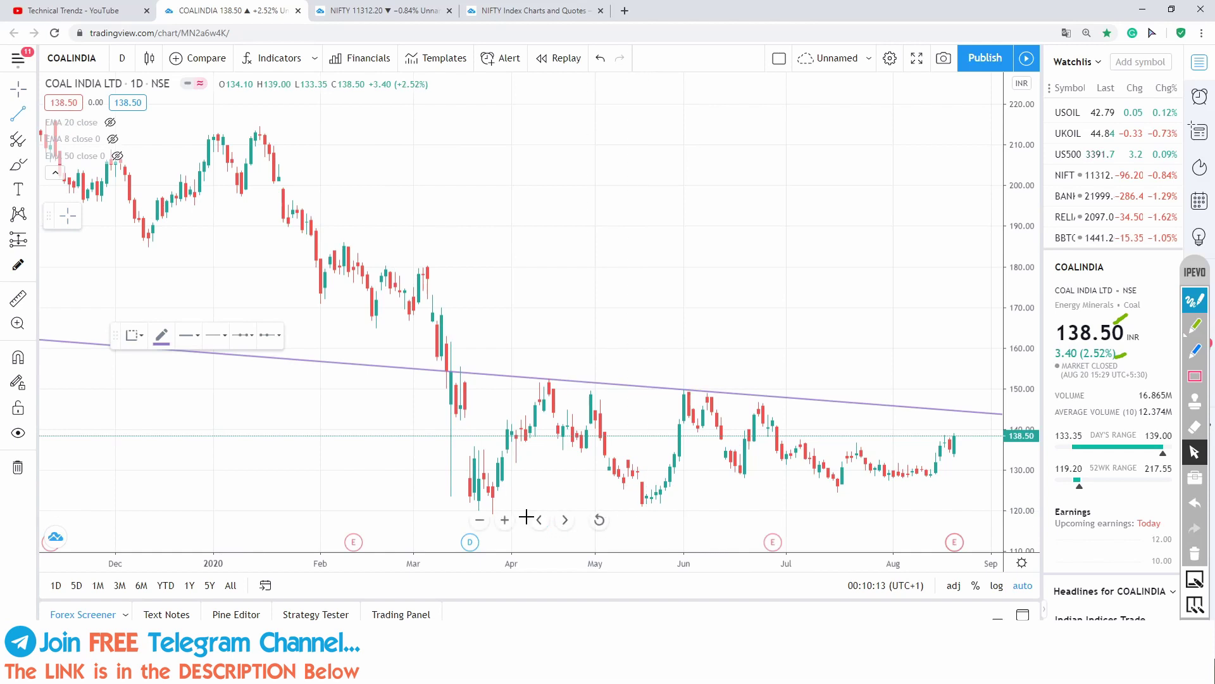
{"action": "left_click", "coordinate": [491, 514]}
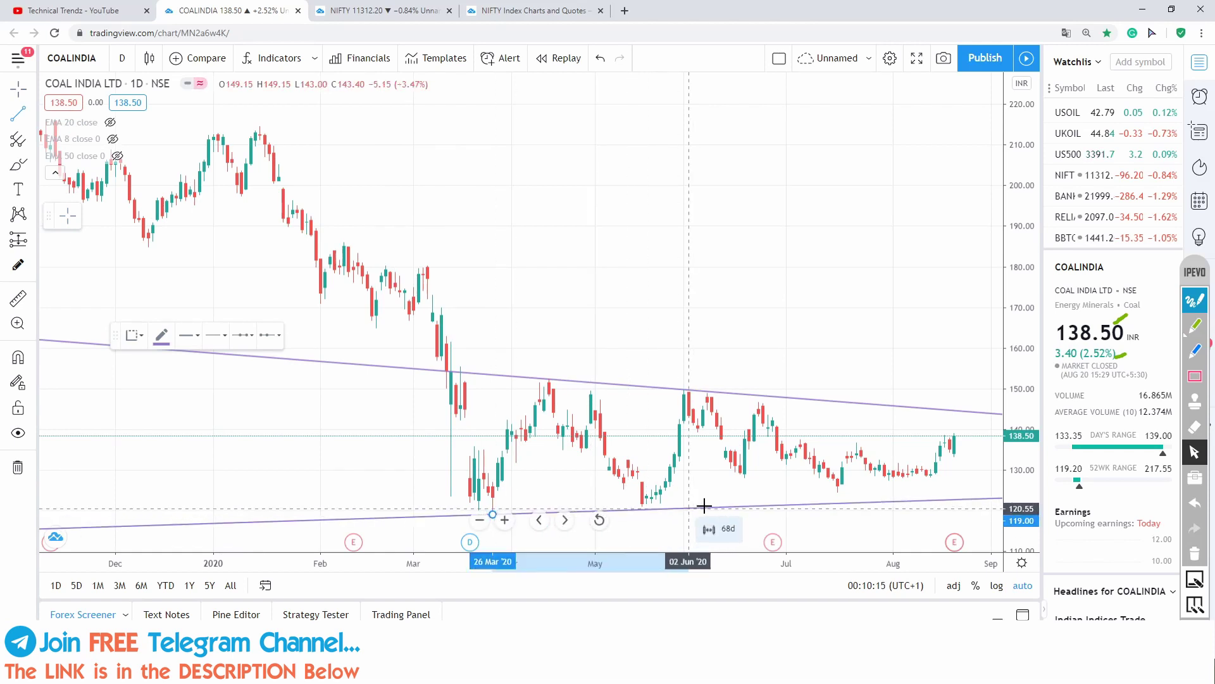
{"action": "left_click", "coordinate": [880, 488]}
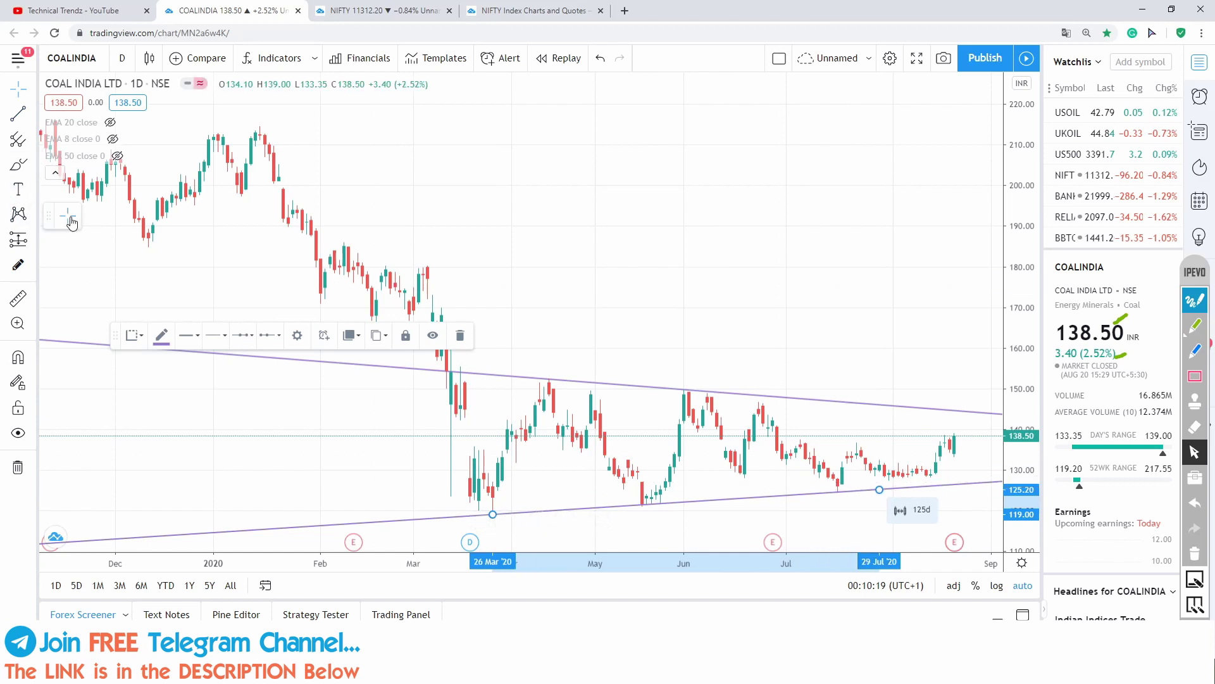
{"action": "left_click", "coordinate": [549, 311]}
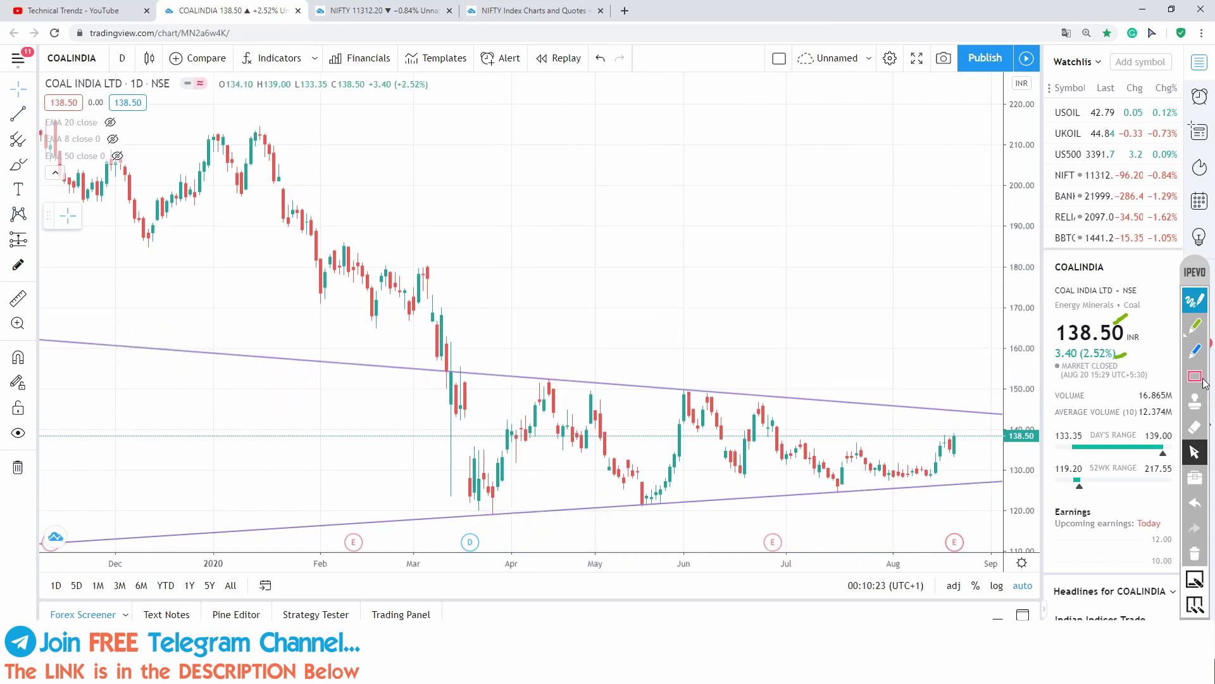
Stroke green highlighter near the upper trendline's right end, then view the NIFTY 50 overview.
{"action": "left_click", "coordinate": [1195, 327]}
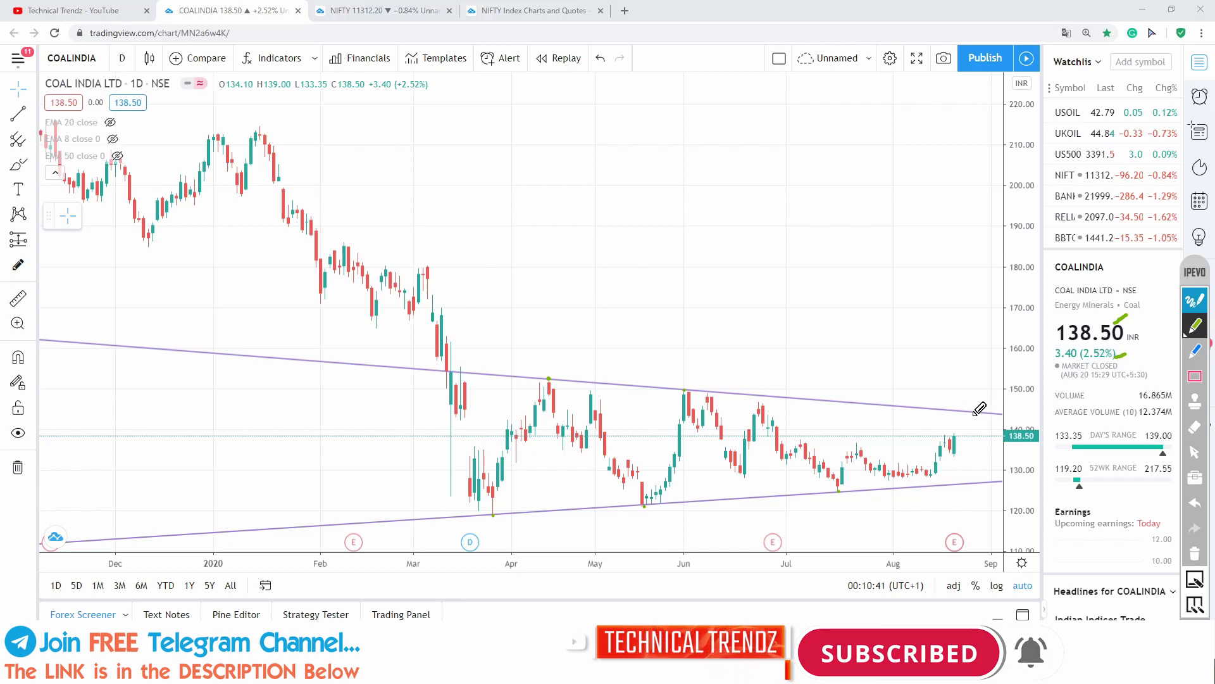
{"action": "left_click_drag", "start_coordinate": [969, 414], "coordinate": [977, 412]}
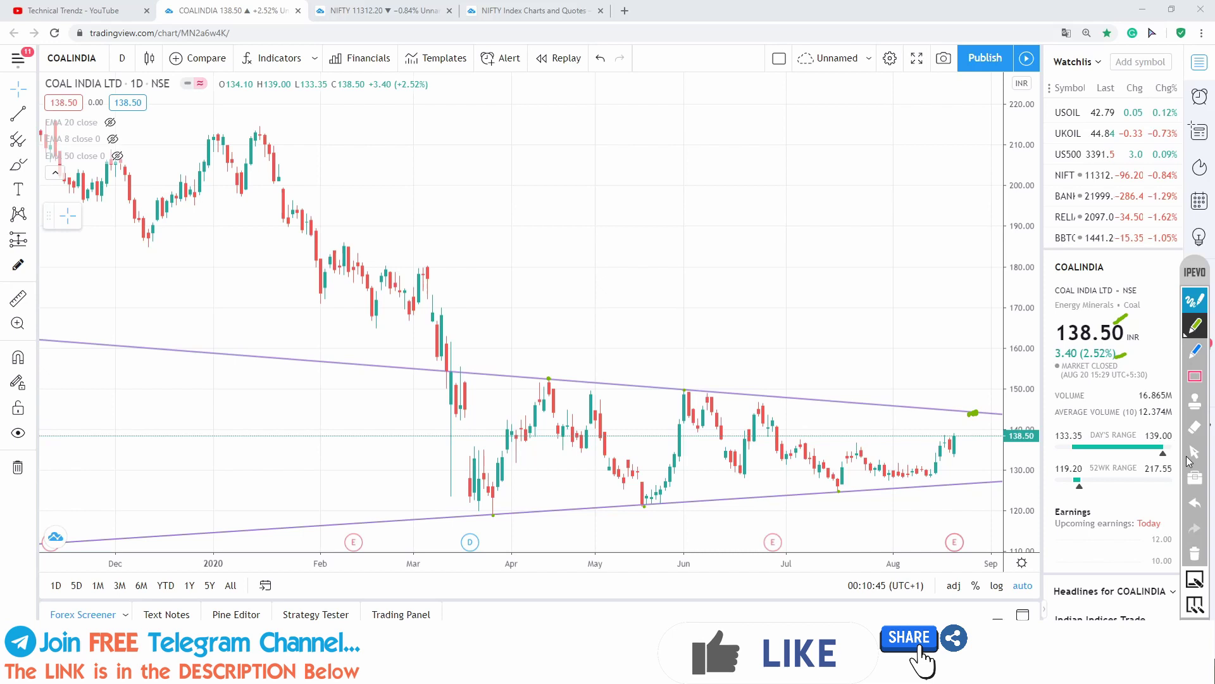
{"action": "left_click", "coordinate": [1194, 452]}
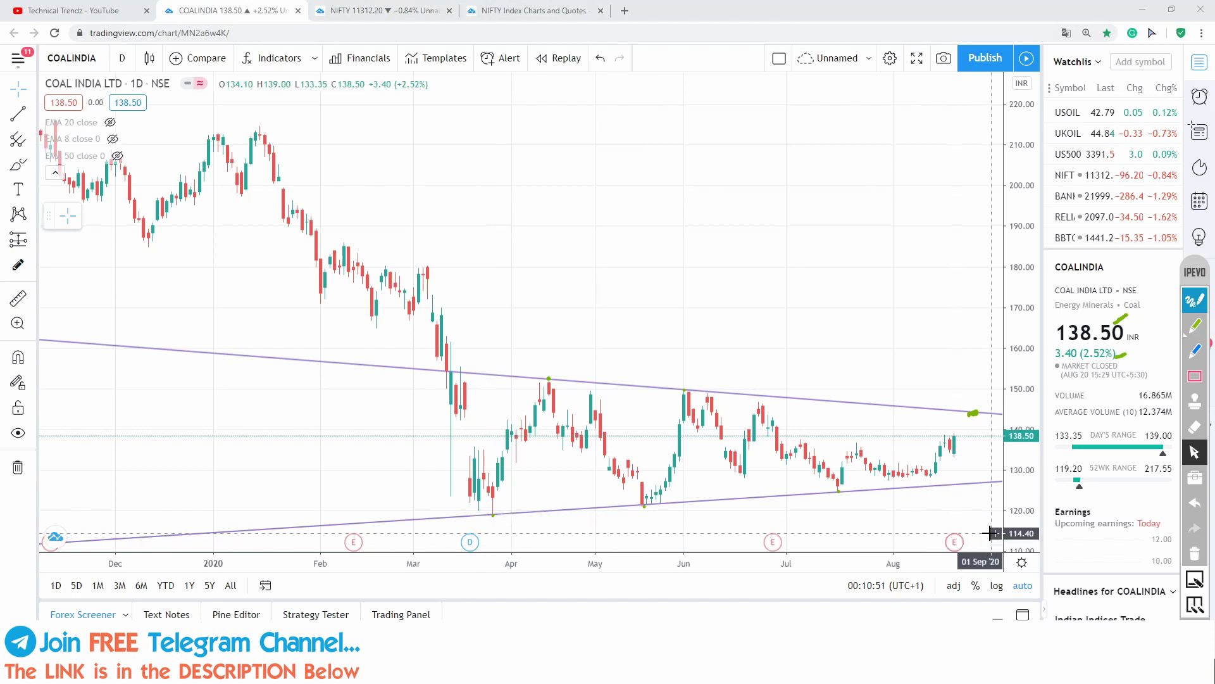
{"action": "left_click", "coordinate": [514, 13]}
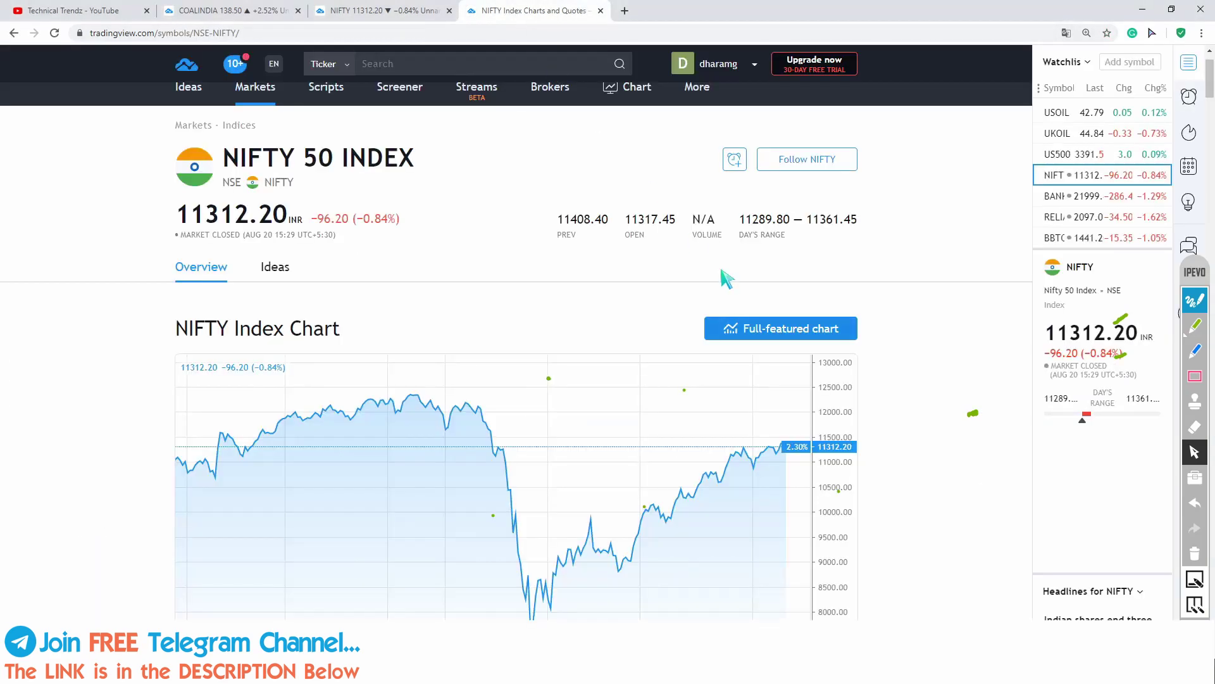
Zoom out on the NIFTY 50 chart to review its trendlines, then return to Coal India.
{"action": "left_click", "coordinate": [417, 11]}
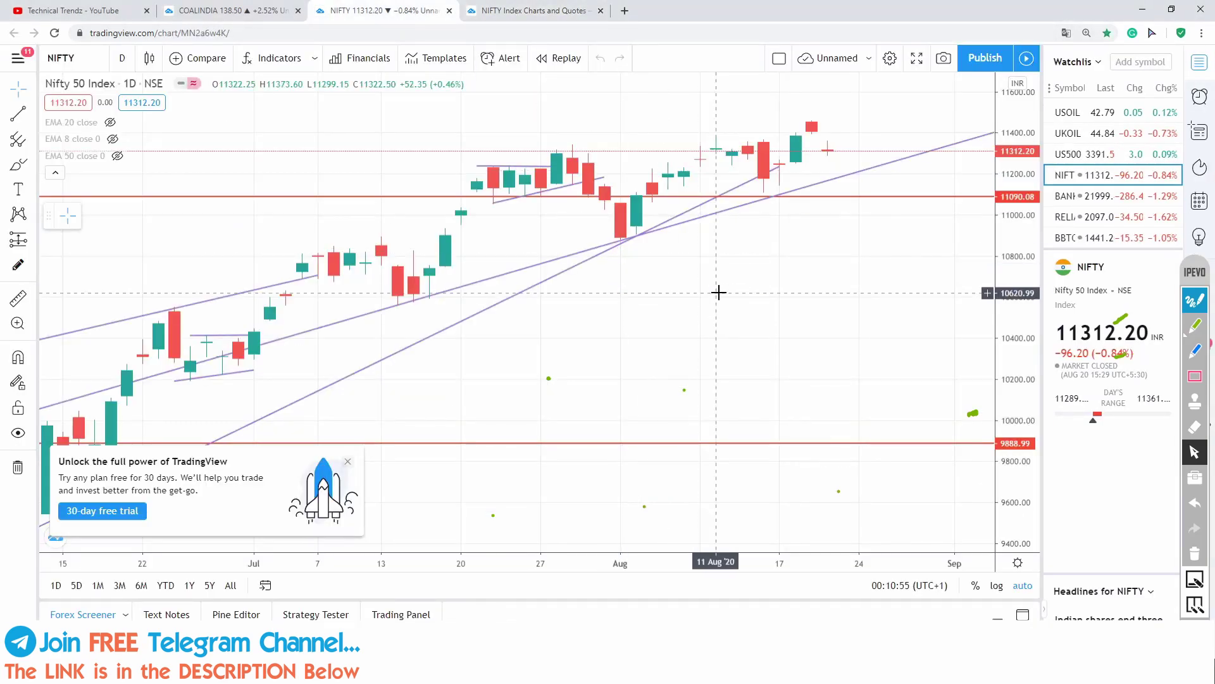
{"action": "scroll", "coordinate": [720, 298], "scroll_direction": "down", "scroll_amount": 5}
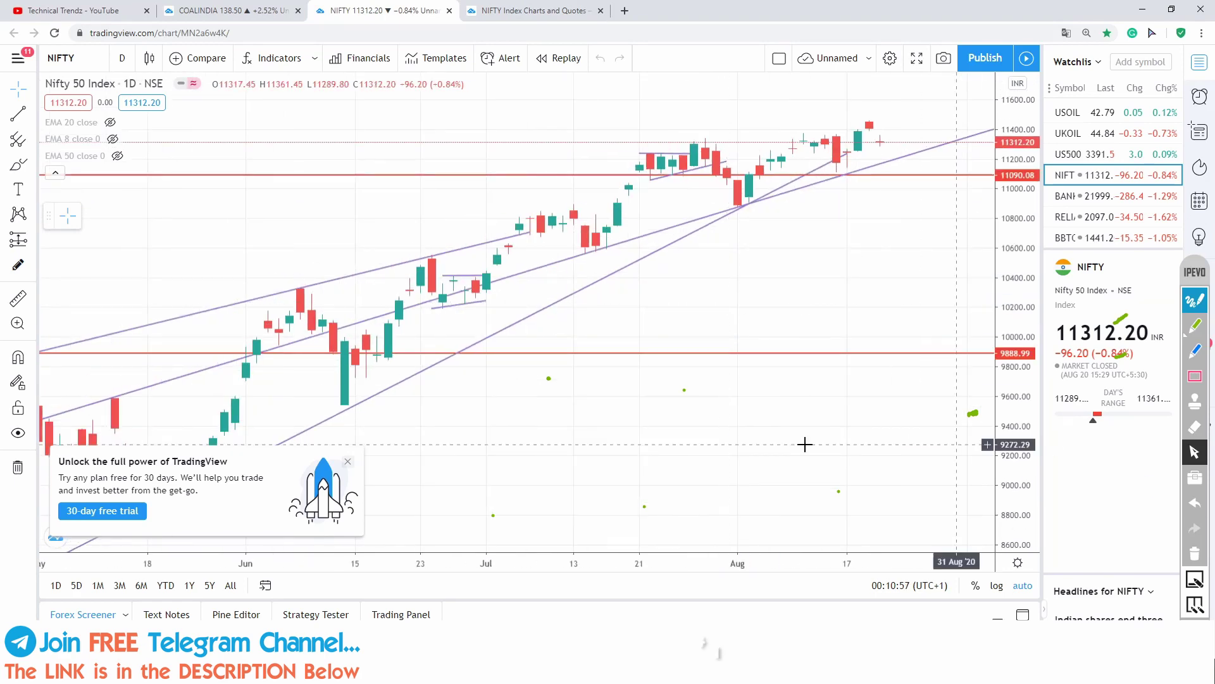
{"action": "scroll", "coordinate": [762, 437], "scroll_direction": "down", "scroll_amount": 3}
{"action": "scroll", "coordinate": [762, 437], "scroll_direction": "down", "scroll_amount": 3}
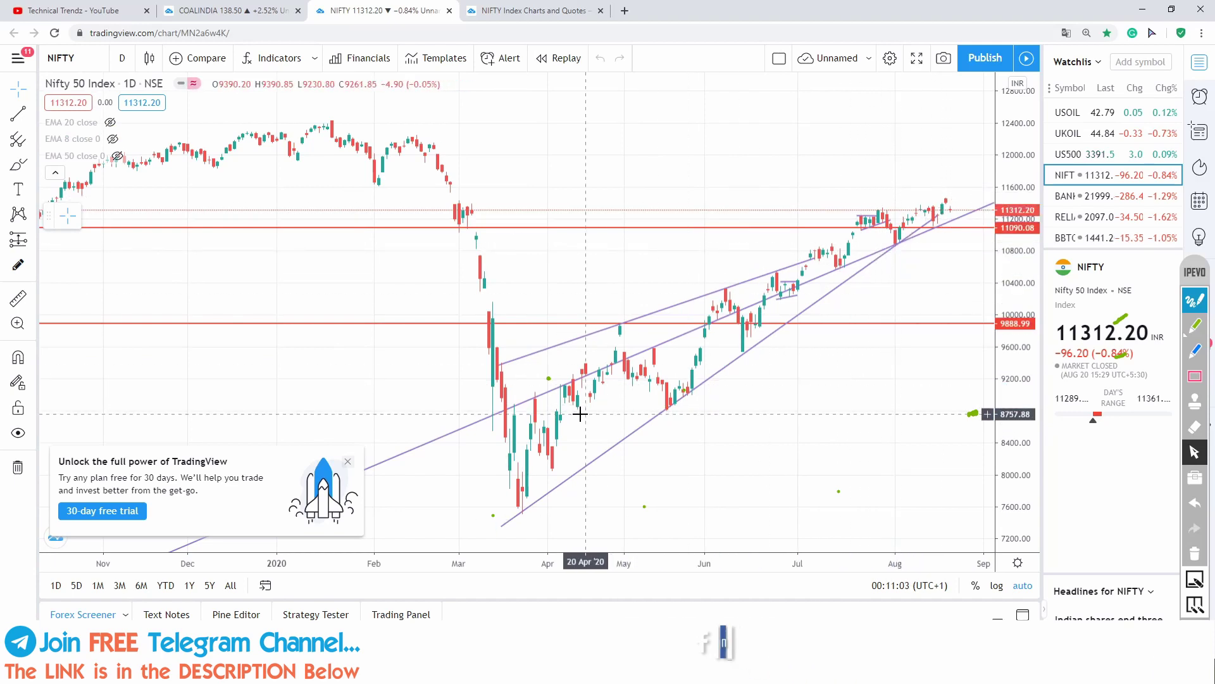
{"action": "left_click", "coordinate": [231, 10]}
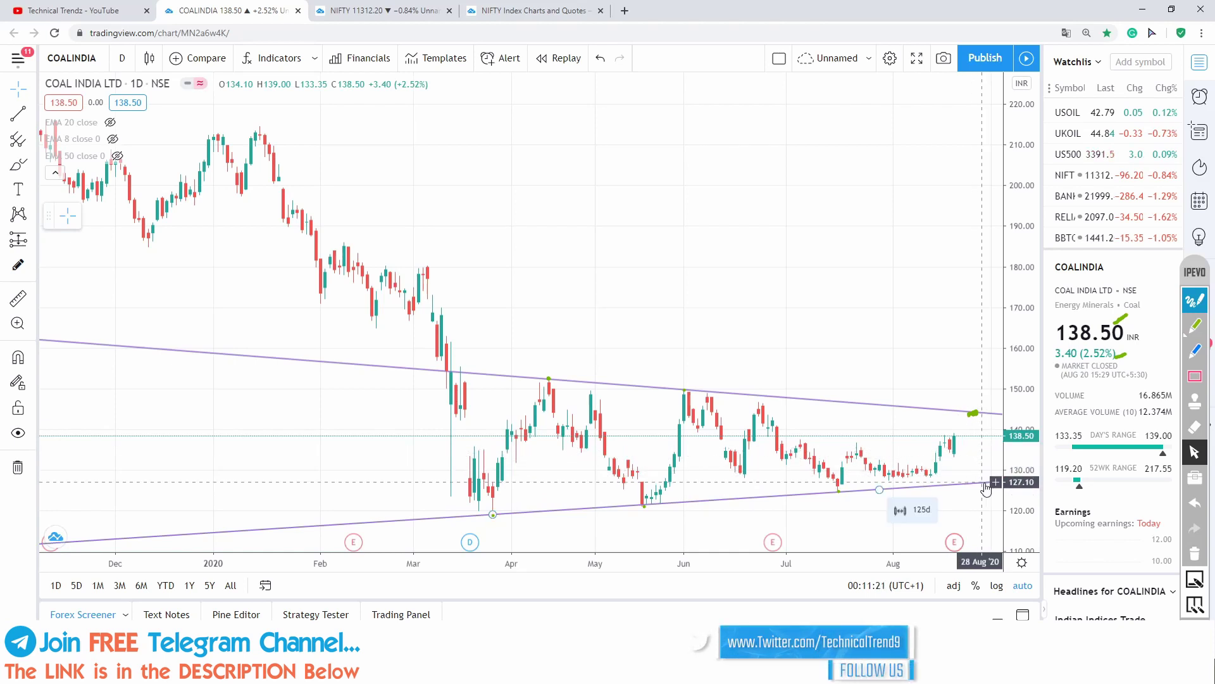
{"action": "left_click", "coordinate": [371, 13]}
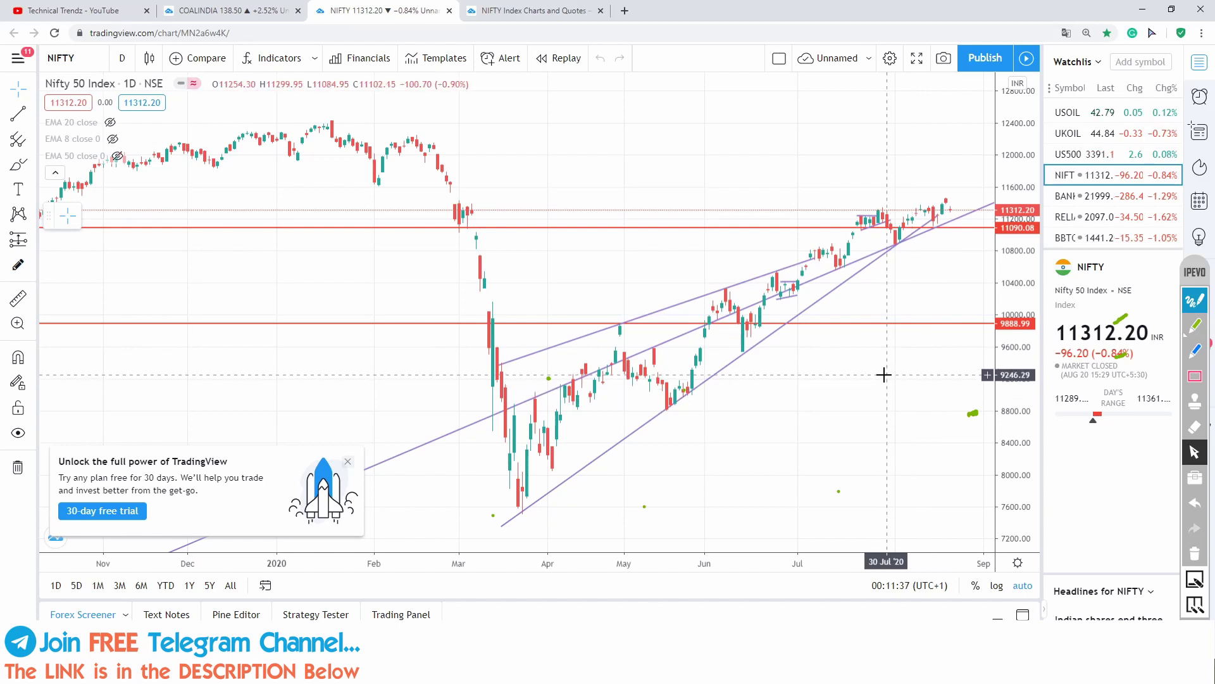
{"action": "left_click", "coordinate": [207, 12]}
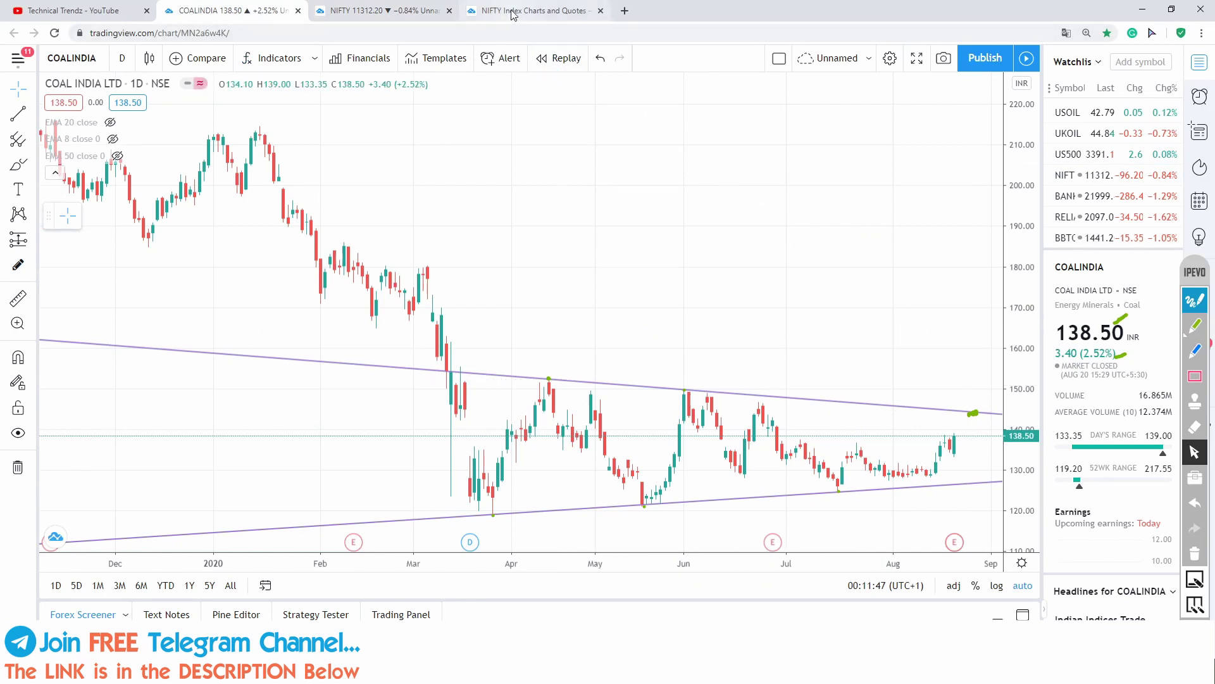
{"action": "left_click", "coordinate": [380, 10]}
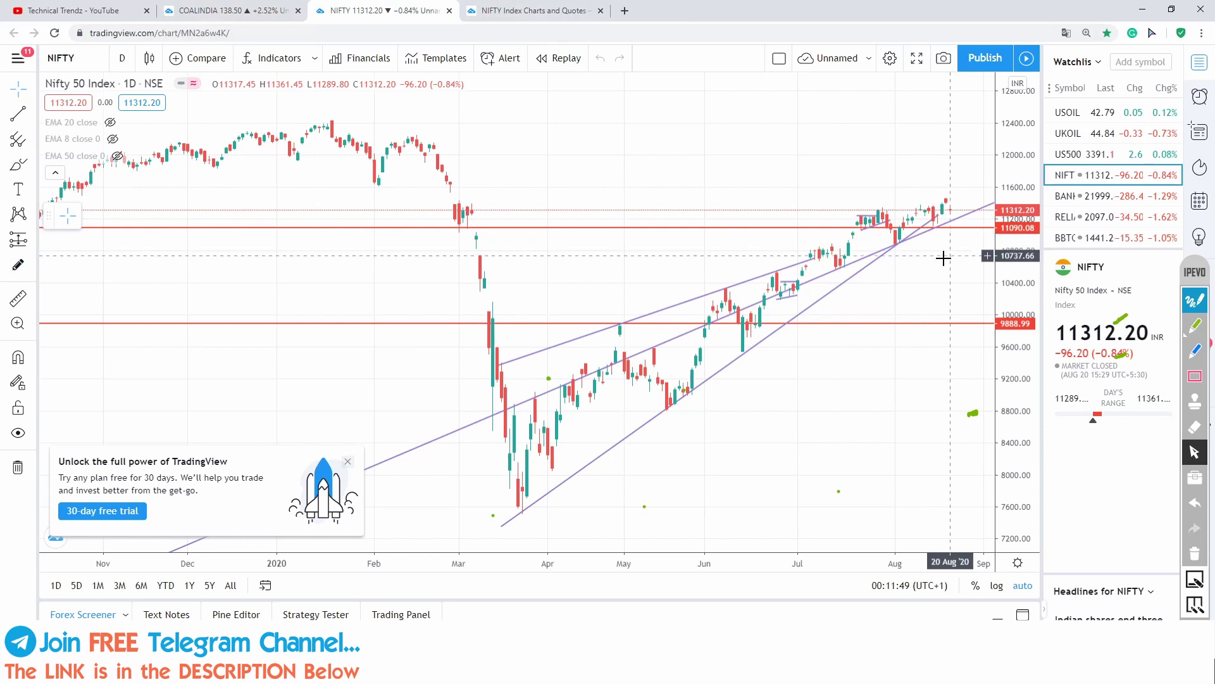
{"action": "scroll", "coordinate": [944, 258], "scroll_direction": "up", "scroll_amount": 3}
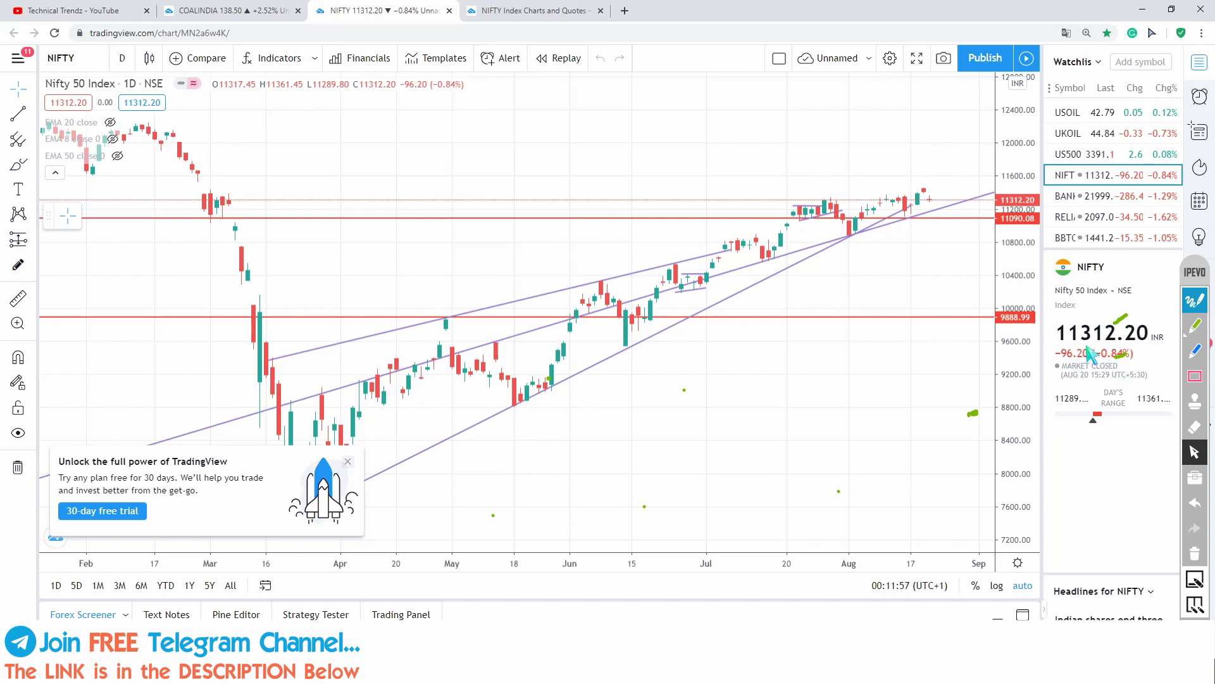
{"action": "left_click", "coordinate": [236, 16]}
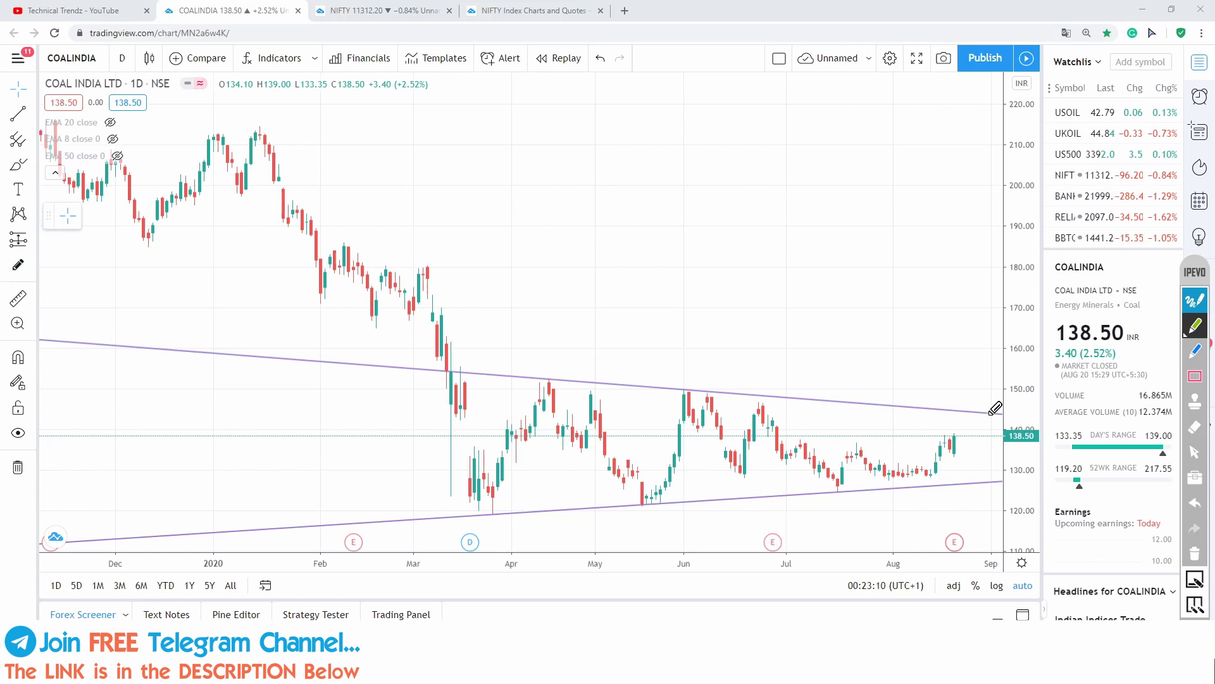
Hand-draw a green breakout arrow rising from the upper trendline toward 160.
{"action": "left_click_drag", "start_coordinate": [985, 415], "coordinate": [1001, 415]}
{"action": "left_click_drag", "start_coordinate": [994, 388], "coordinate": [1007, 410]}
{"action": "mouse_move", "coordinate": [1006, 415]}
{"action": "left_mouse_down"}
{"action": "mouse_move", "coordinate": [1021, 351]}
{"action": "mouse_move", "coordinate": [1026, 365]}
{"action": "left_mouse_up"}
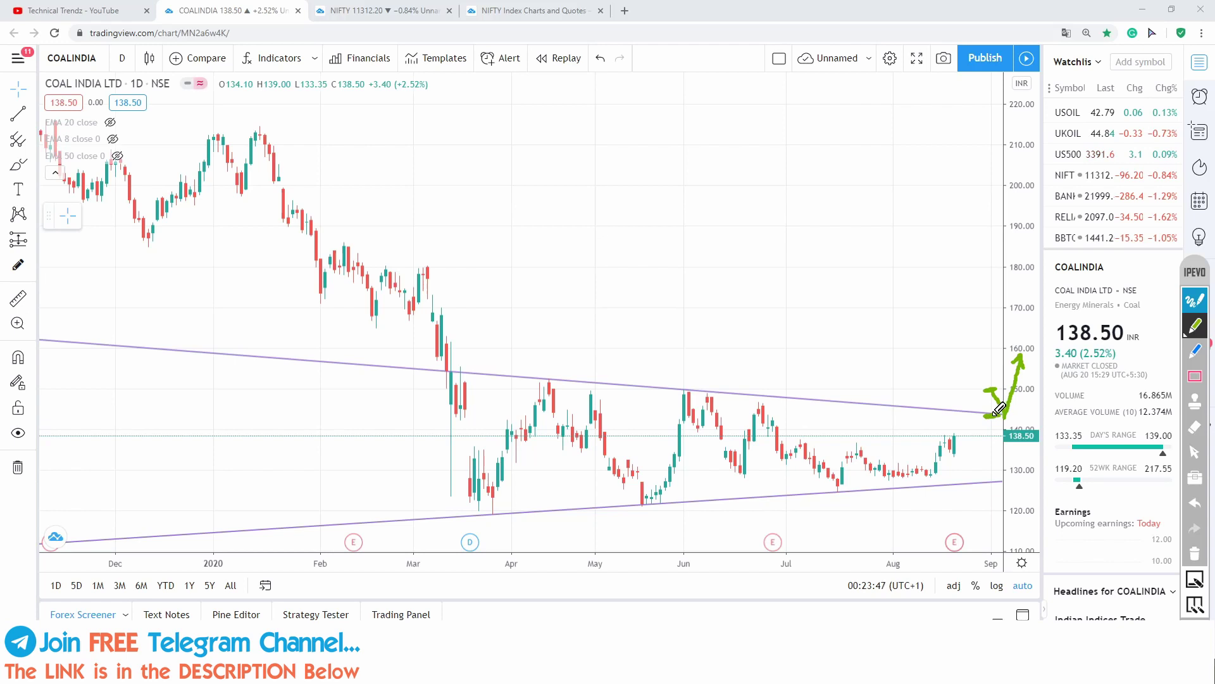
{"action": "mouse_move", "coordinate": [995, 412]}
{"action": "left_mouse_down"}
{"action": "mouse_move", "coordinate": [1003, 433]}
{"action": "mouse_move", "coordinate": [1002, 415]}
{"action": "left_mouse_up"}
Hand-draw a green breakdown arrow pointing down below the lower trendline.
{"action": "left_click", "coordinate": [1195, 451]}
{"action": "left_click", "coordinate": [1195, 325]}
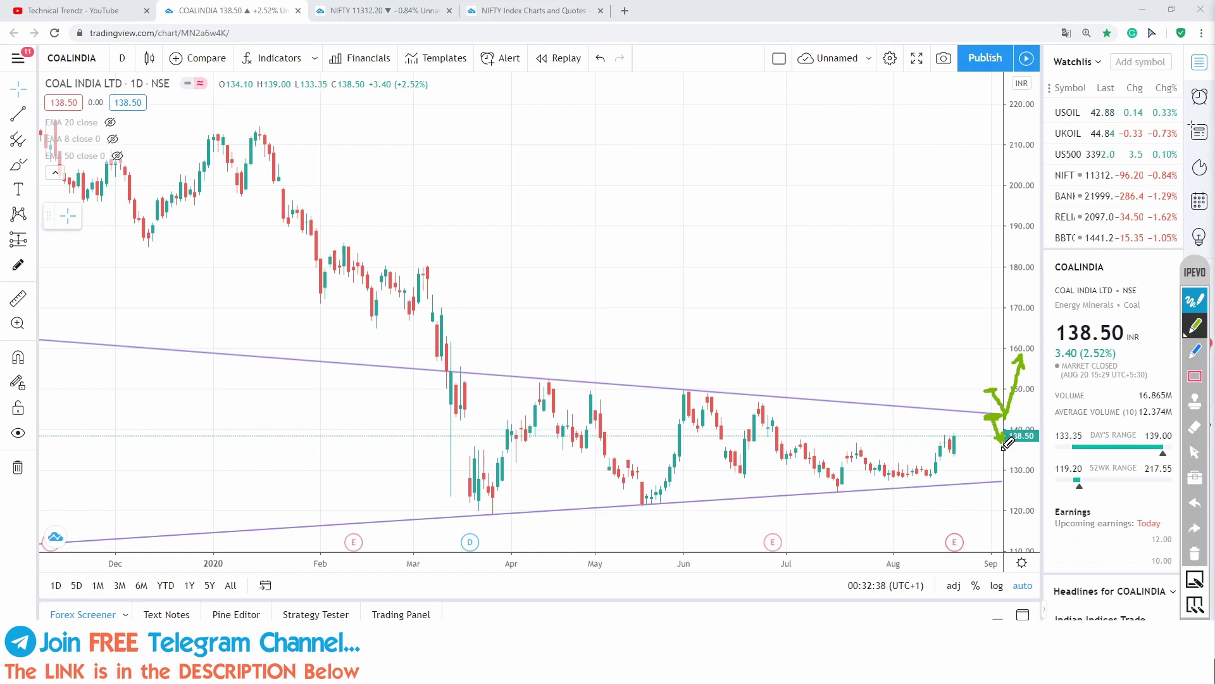
{"action": "mouse_move", "coordinate": [998, 482]}
{"action": "left_mouse_down"}
{"action": "mouse_move", "coordinate": [1015, 480]}
{"action": "mouse_move", "coordinate": [1013, 505]}
{"action": "left_mouse_up"}
{"action": "left_click_drag", "start_coordinate": [1004, 417], "coordinate": [1026, 415]}
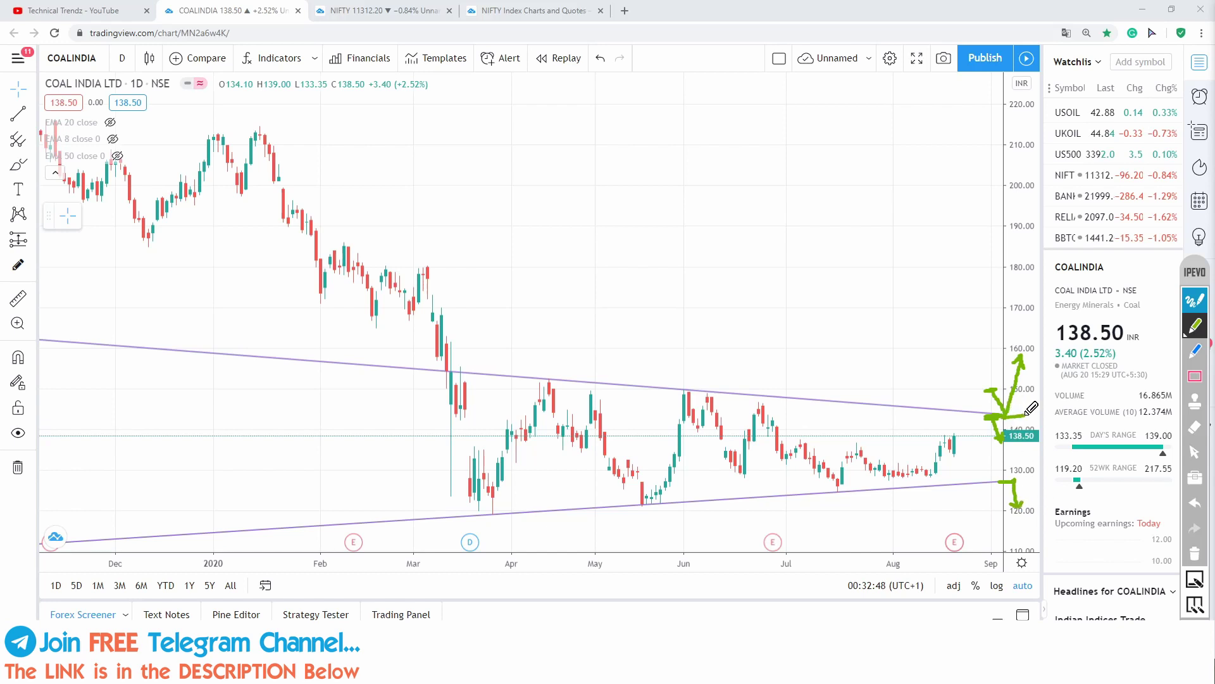